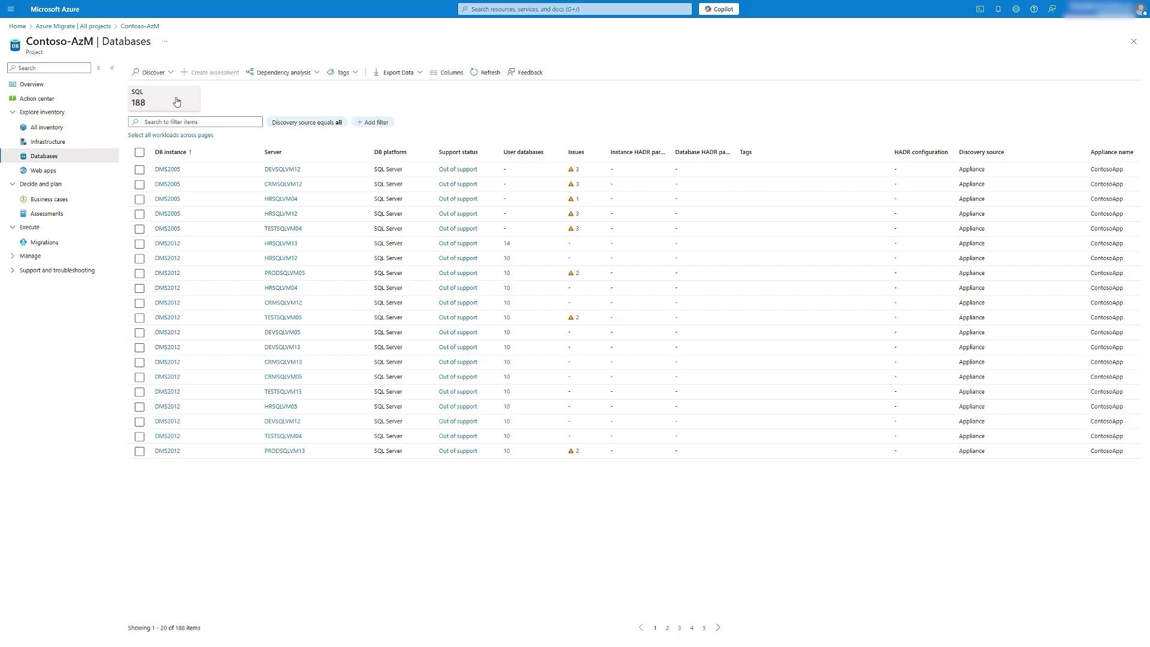
Select all 188 SQL instances and start a new assessment on its General settings.
{"action": "left_click", "coordinate": [152, 136]}
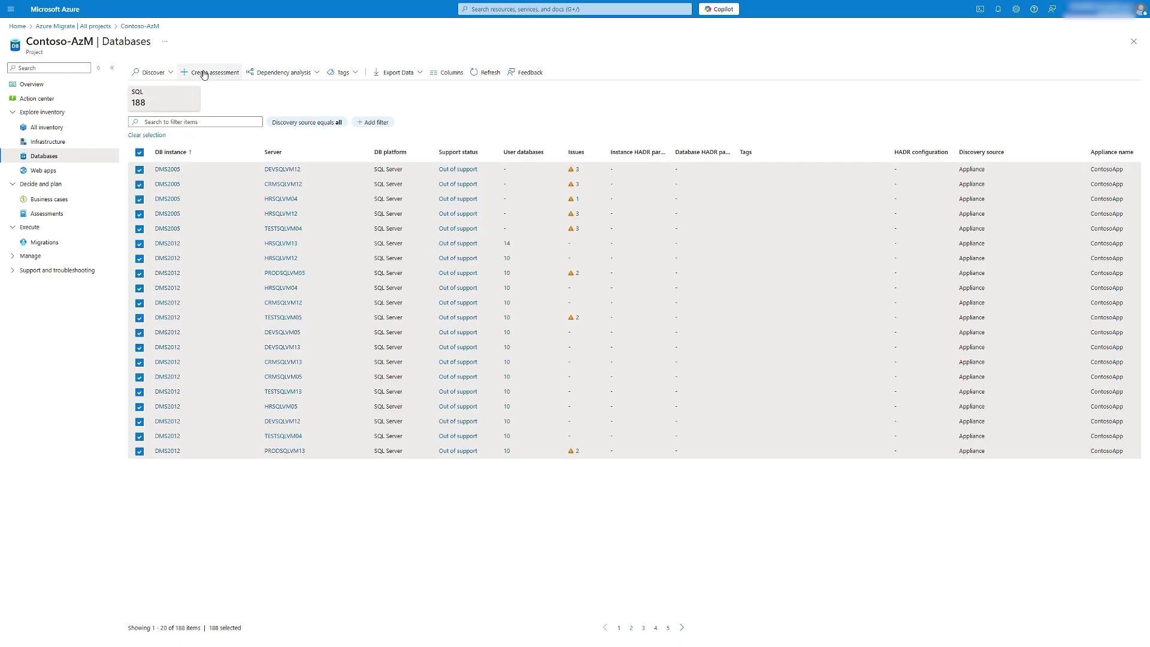
{"action": "left_click", "coordinate": [203, 73]}
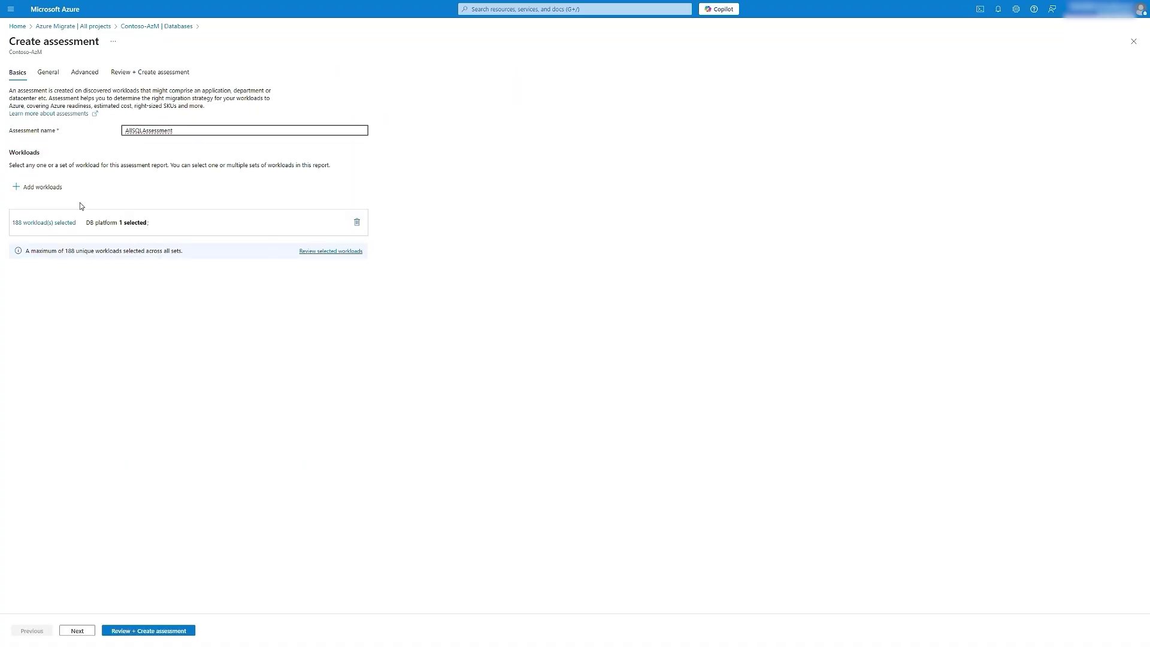
{"action": "left_click", "coordinate": [78, 631]}
Review region, environment, currency and offer options, keeping West US 2, Production and US Dollar.
{"action": "left_click", "coordinate": [315, 112]}
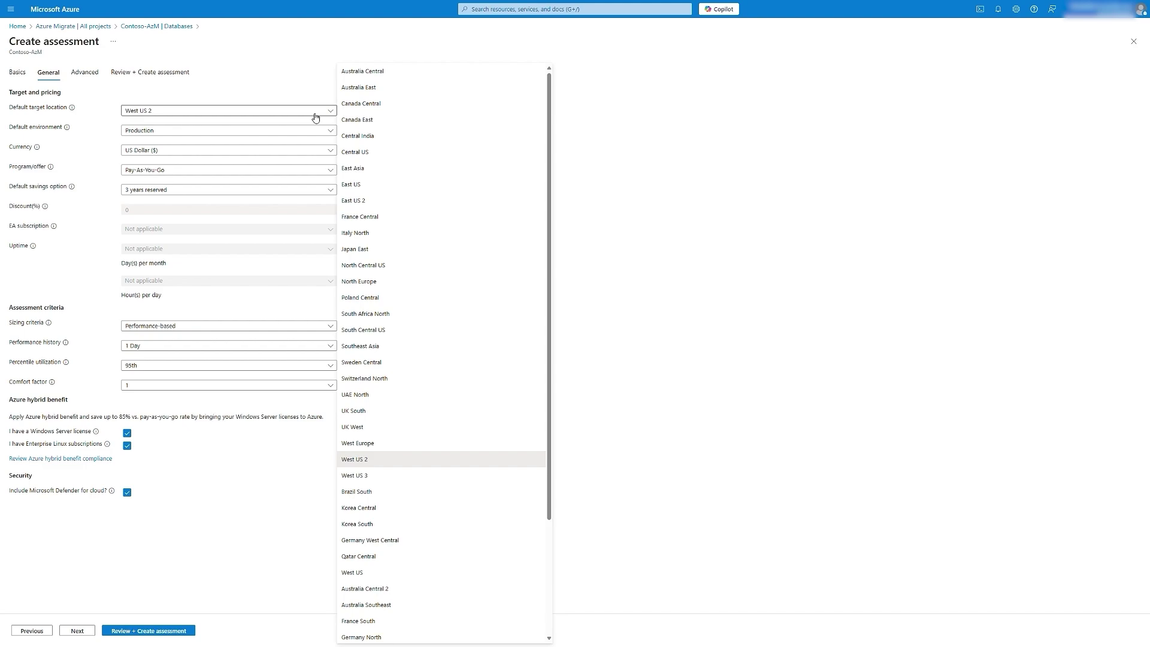
{"action": "left_click", "coordinate": [325, 131]}
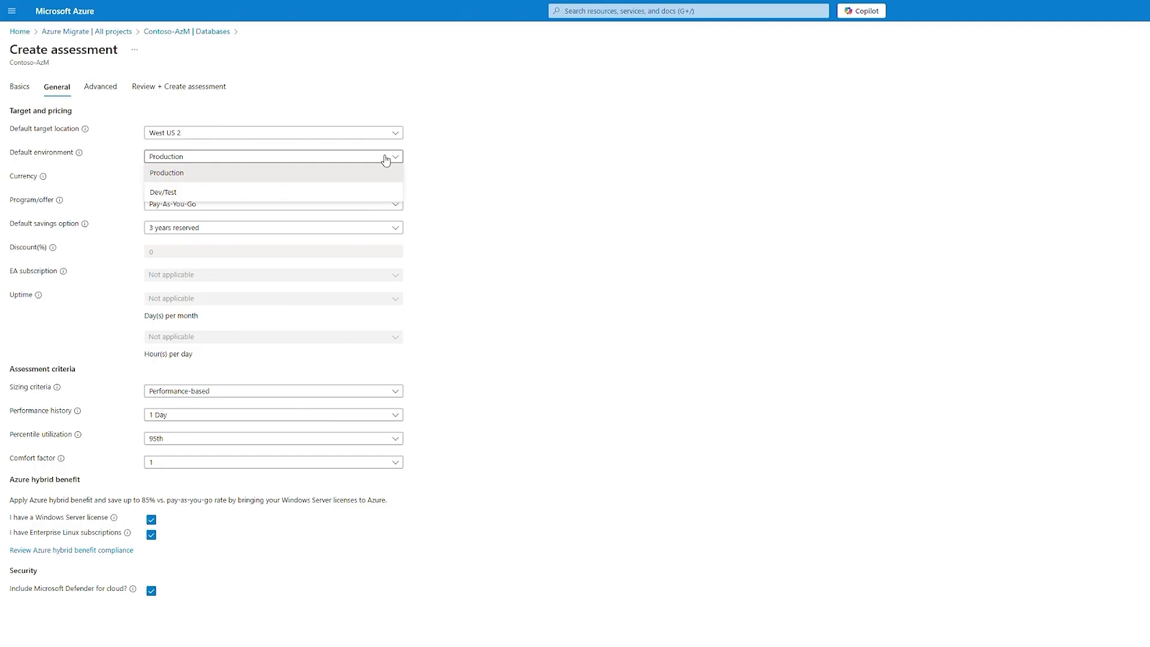
{"action": "left_click", "coordinate": [385, 173]}
{"action": "left_click", "coordinate": [395, 180]}
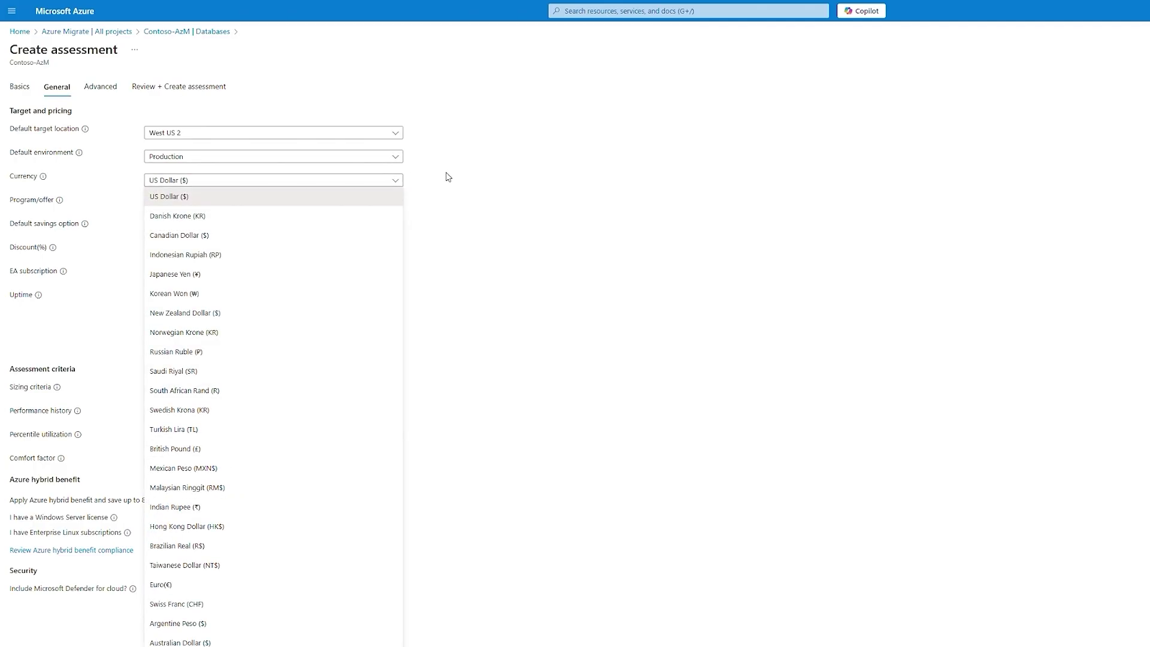
{"action": "left_click", "coordinate": [446, 177]}
{"action": "left_click", "coordinate": [399, 205]}
Keep 3 years reserved as the savings option and toggle the Windows Server hybrid benefit.
{"action": "left_click", "coordinate": [440, 196]}
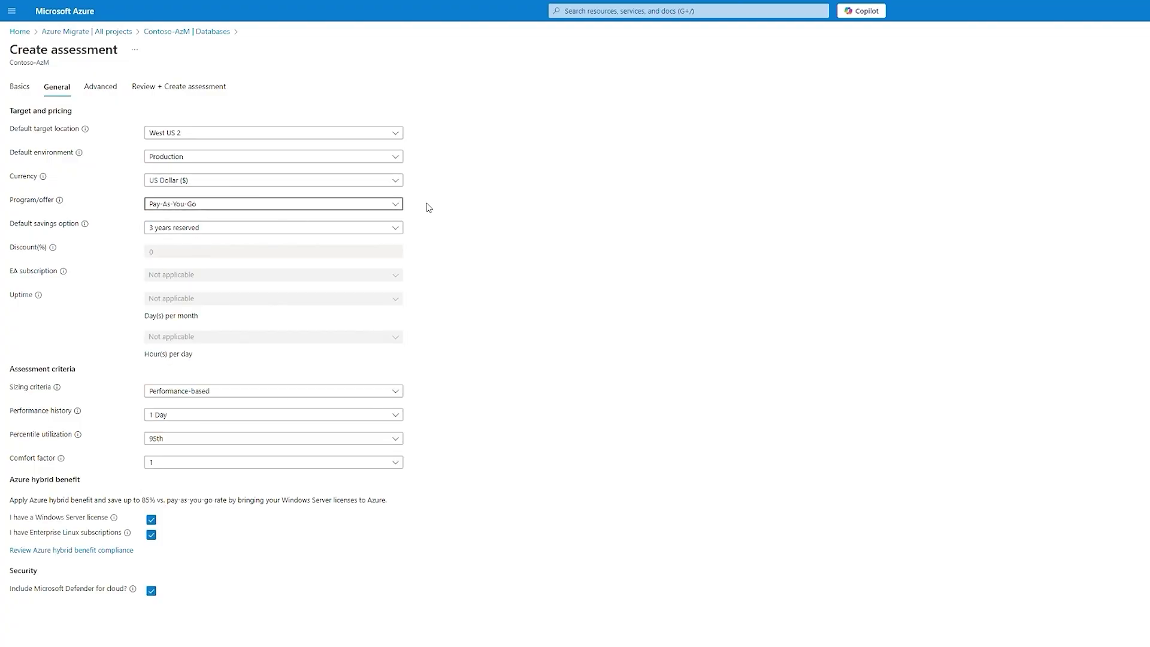
{"action": "left_click", "coordinate": [392, 231]}
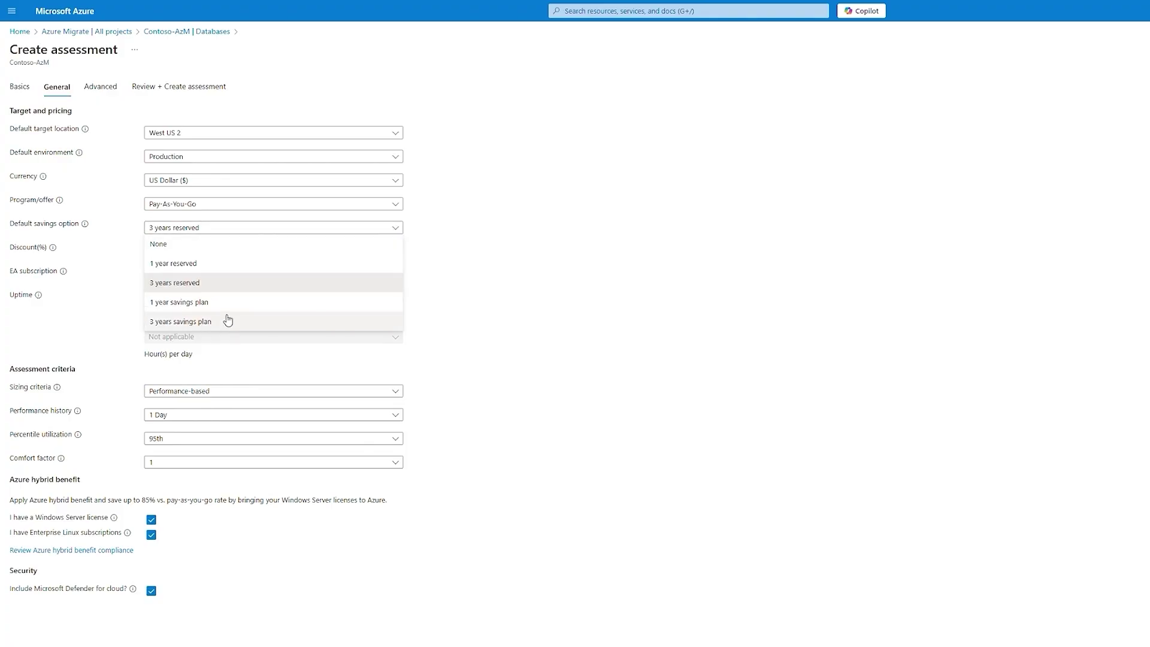
{"action": "left_click", "coordinate": [415, 288]}
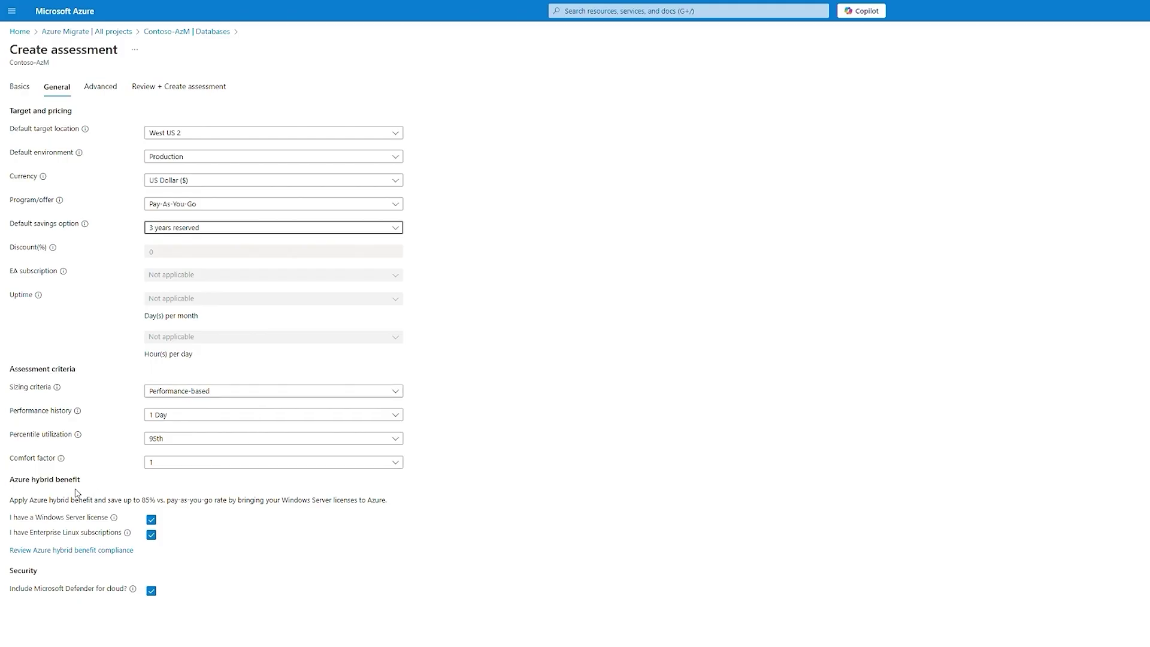
{"action": "left_click", "coordinate": [150, 521]}
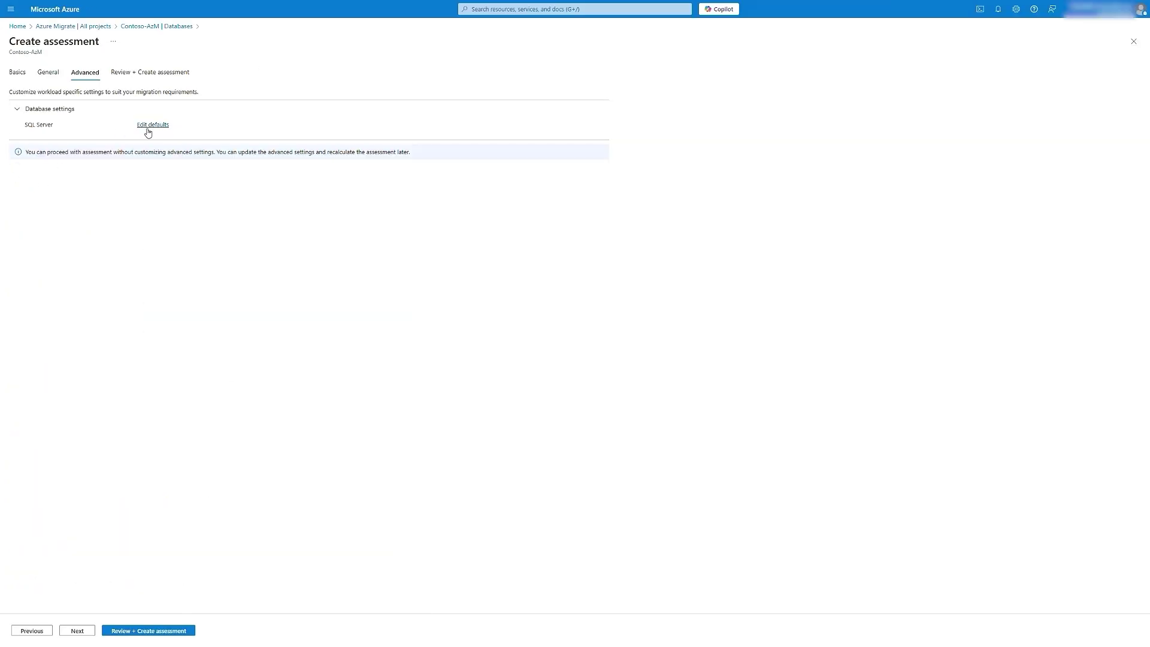
Open the SQL Server default settings and inspect the managed instance service tier options.
{"action": "left_click", "coordinate": [158, 128]}
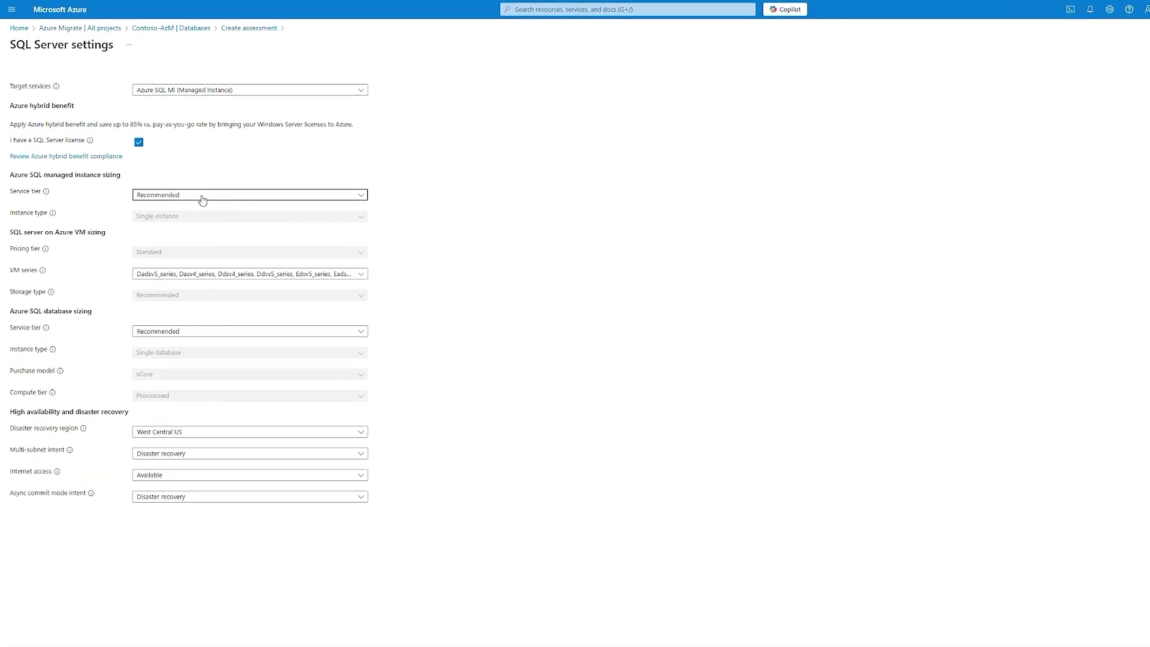
{"action": "left_click", "coordinate": [202, 199]}
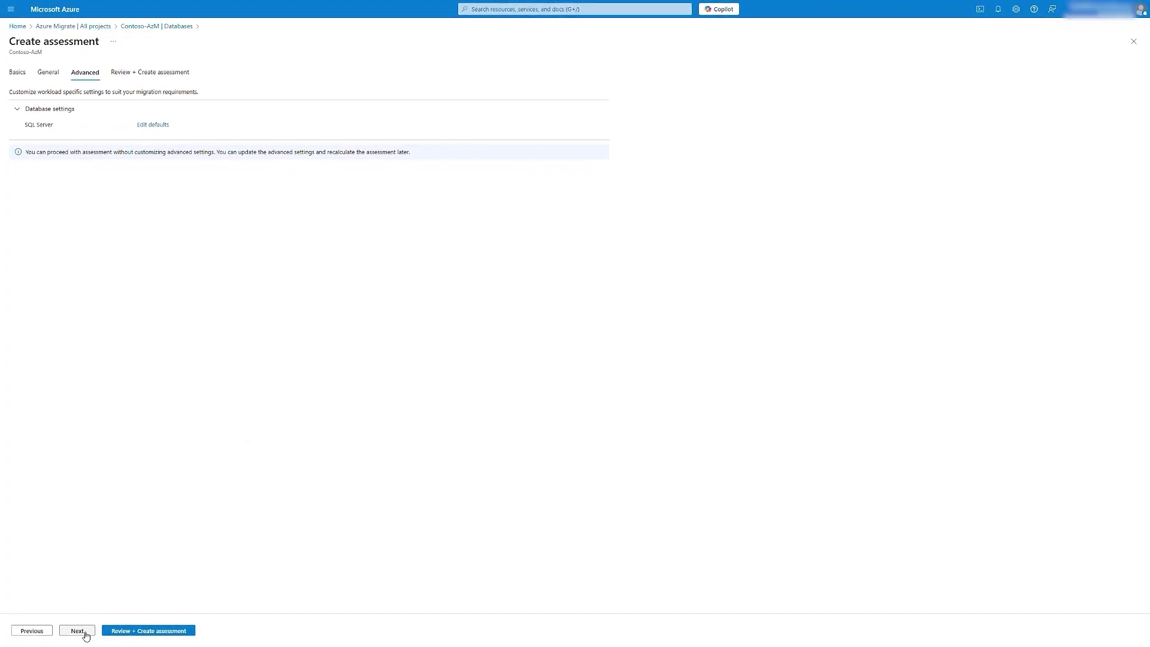
Create the 188-instance assessment from its review summary and open the AllSQLAssessment overview.
{"action": "left_click", "coordinate": [120, 633]}
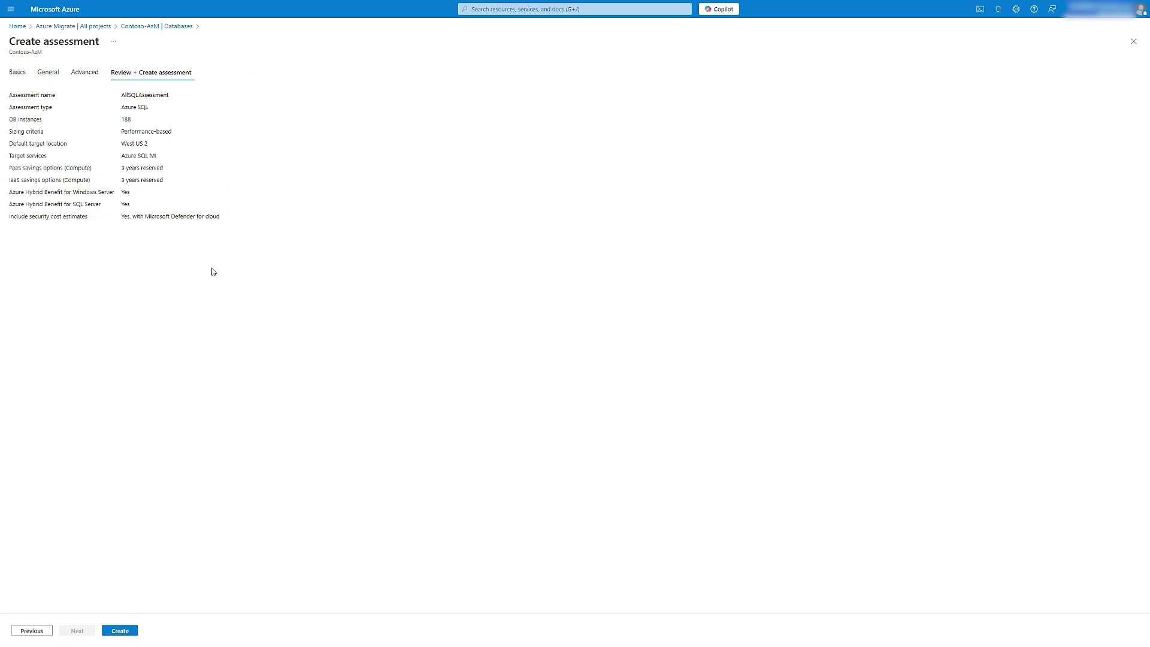
{"action": "left_click", "coordinate": [126, 630]}
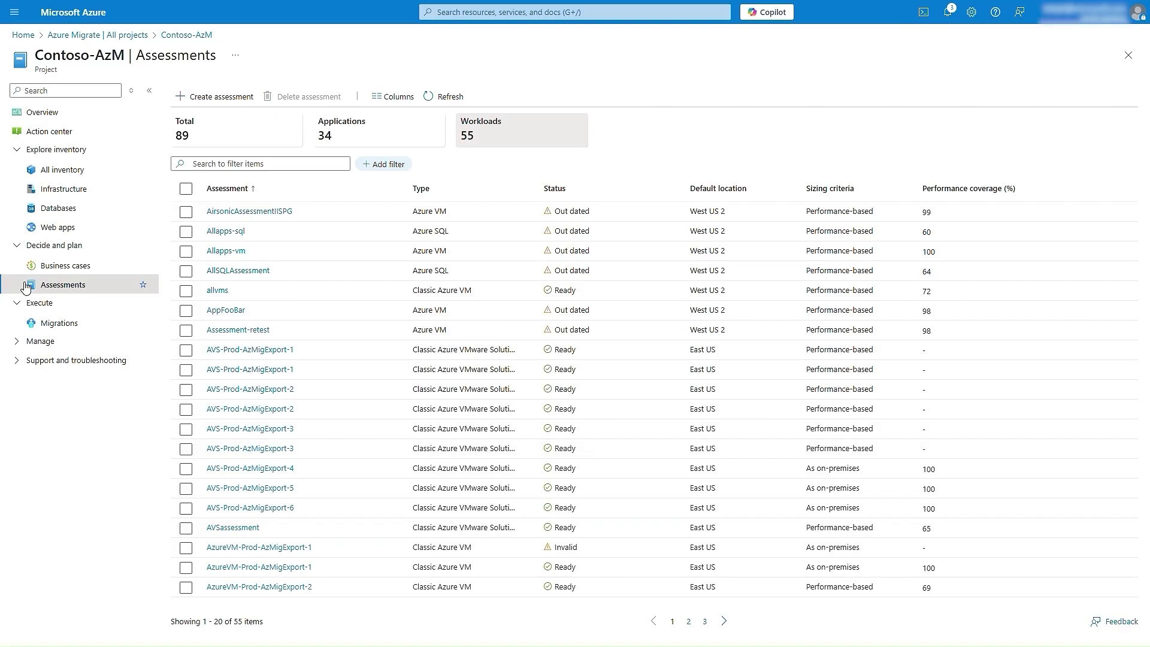
{"action": "left_click", "coordinate": [239, 271]}
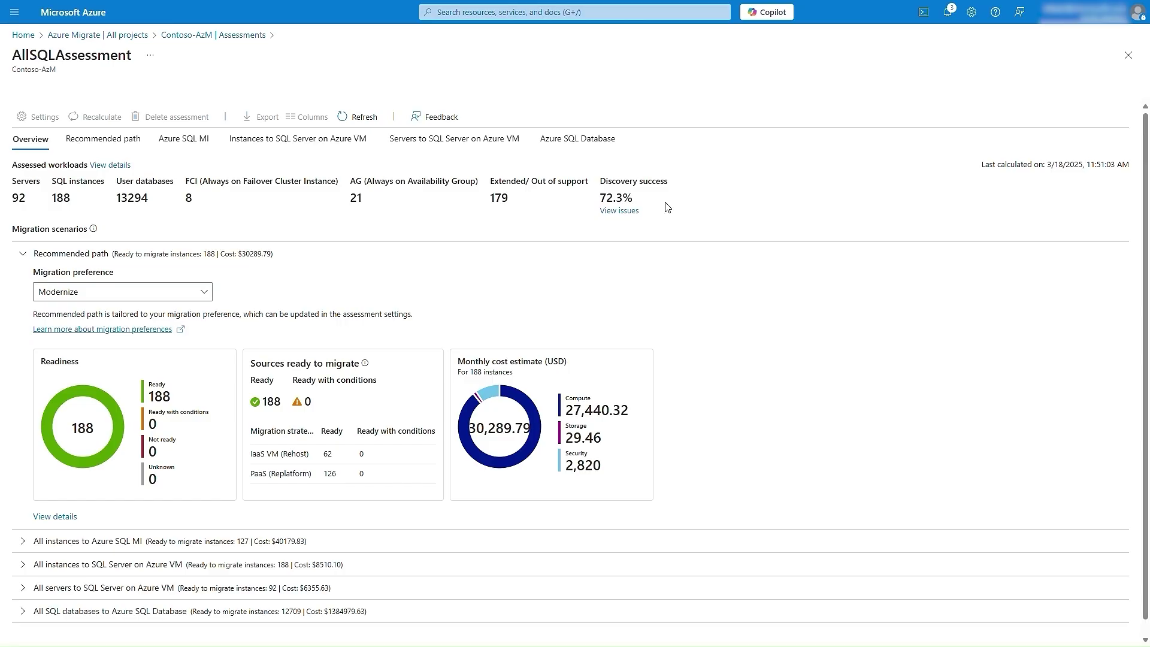
View the 23 discovery issues, return to the overview, and expand the Azure SQL MI scenario.
{"action": "left_click", "coordinate": [619, 212]}
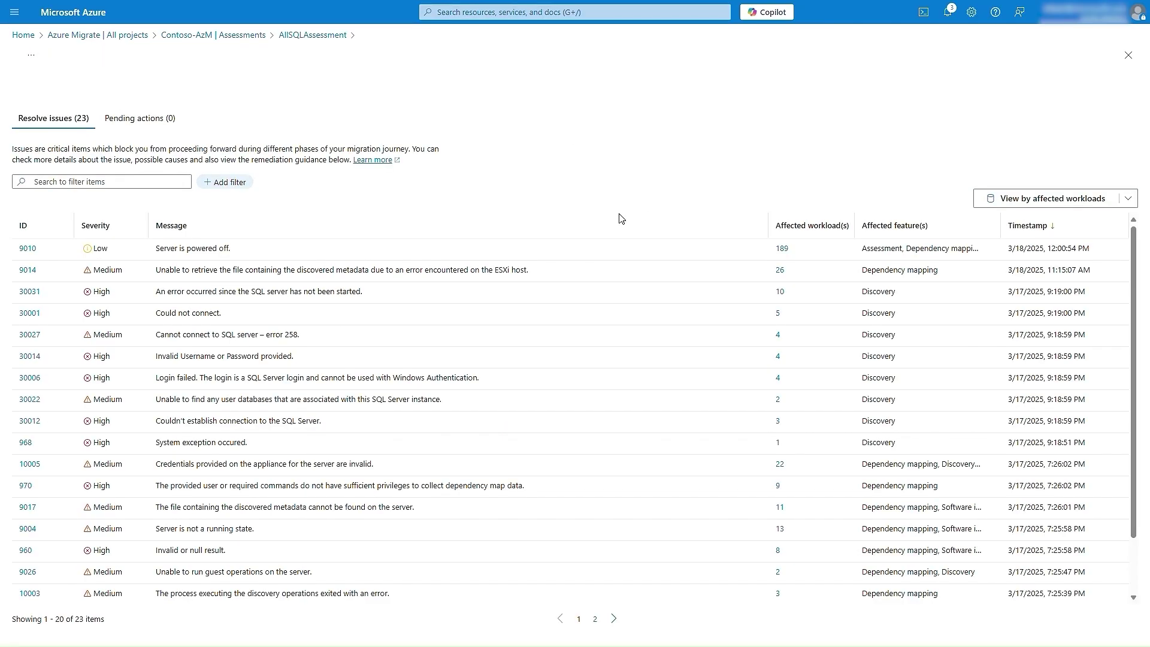
{"action": "key", "text": "alt+Left"}
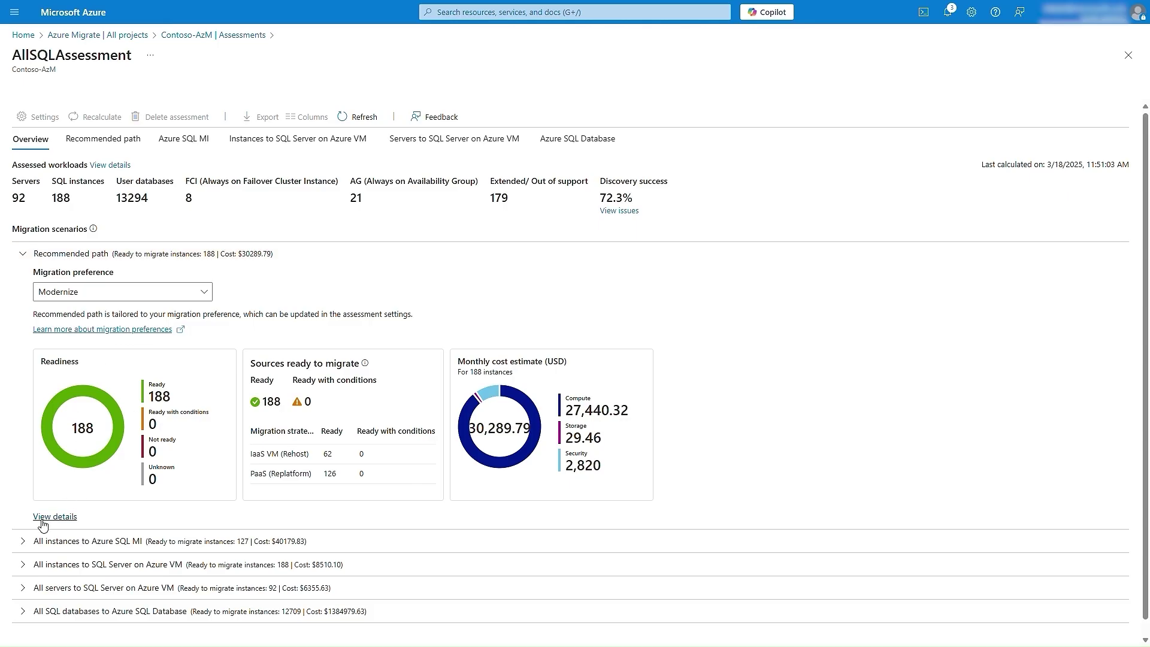
{"action": "left_click", "coordinate": [22, 542]}
{"action": "scroll", "coordinate": [36, 563], "scroll_direction": "down", "scroll_amount": 3}
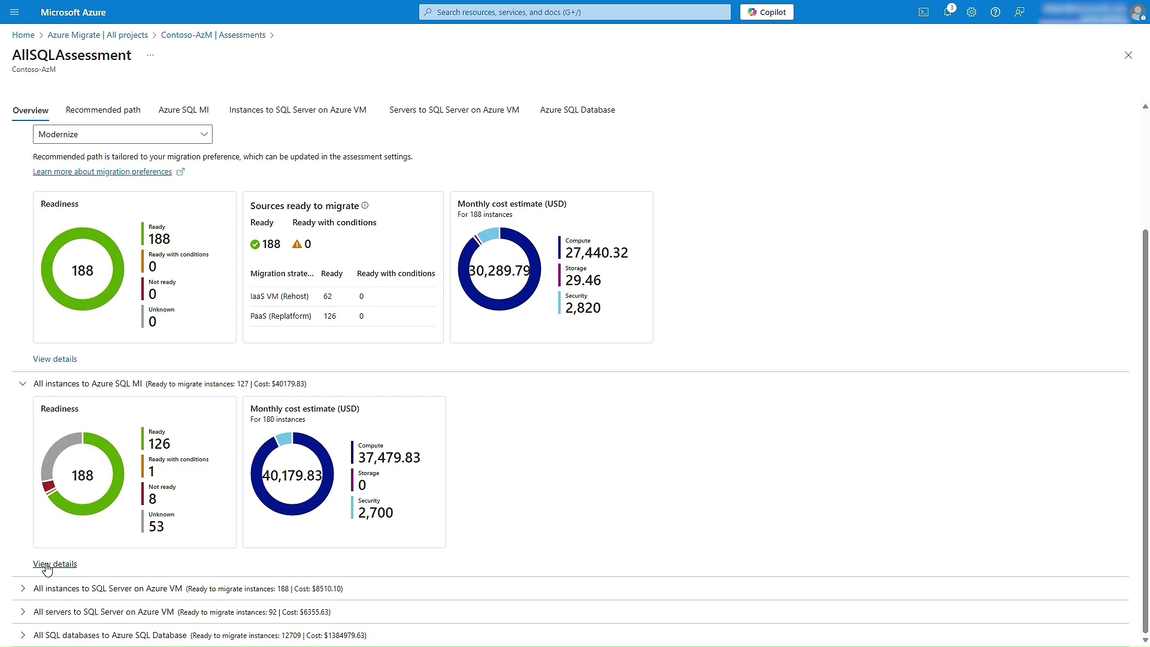
Open the Recommended path details for the AllSQLAssessment.
{"action": "left_click", "coordinate": [55, 359]}
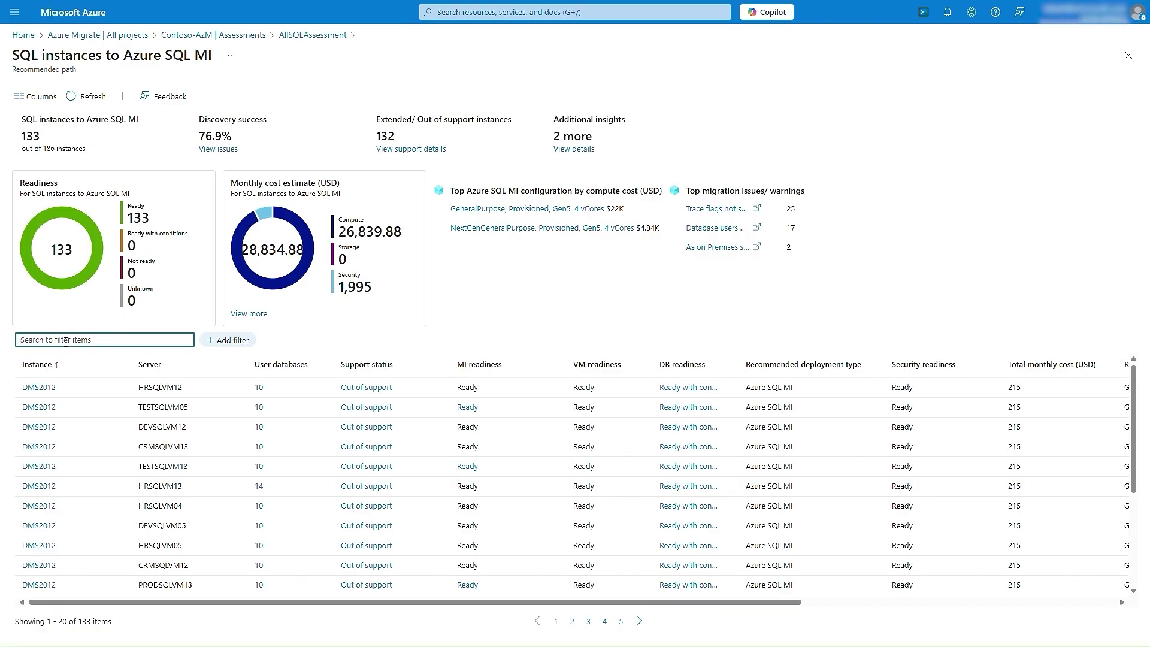
{"action": "type", "text": "FC3-SQL2K19.FPL.COM"}
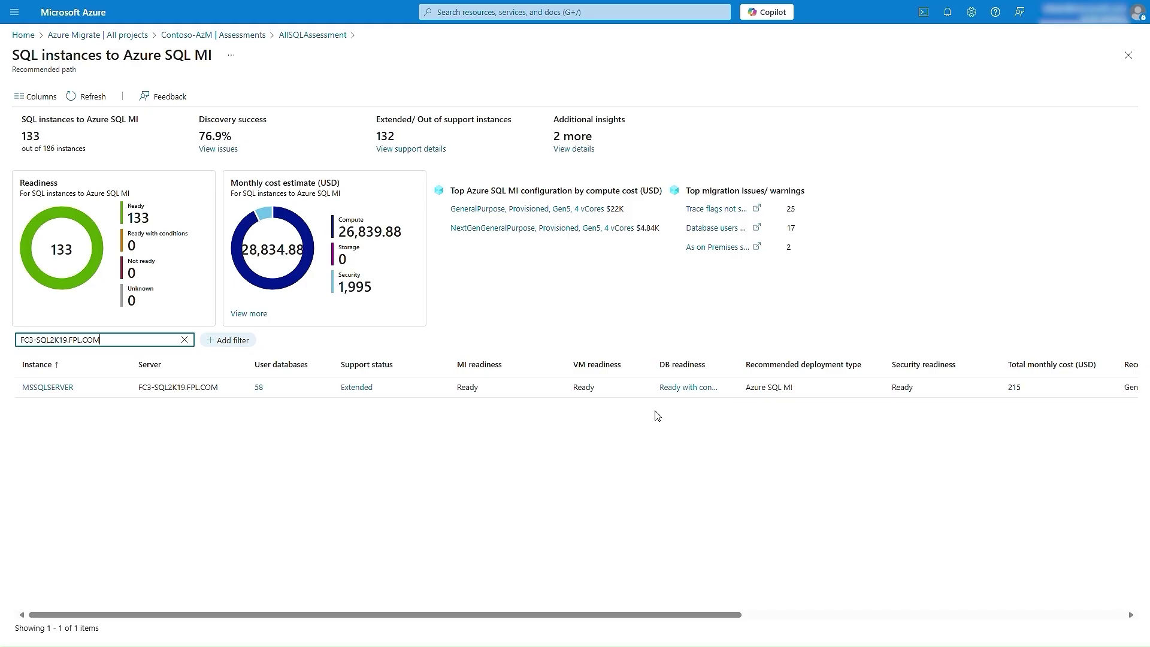
{"action": "scroll", "coordinate": [670, 411], "scroll_direction": "right", "scroll_amount": 3}
{"action": "scroll", "coordinate": [669, 411], "scroll_direction": "right", "scroll_amount": 3}
{"action": "scroll", "coordinate": [669, 412], "scroll_direction": "right", "scroll_amount": 3}
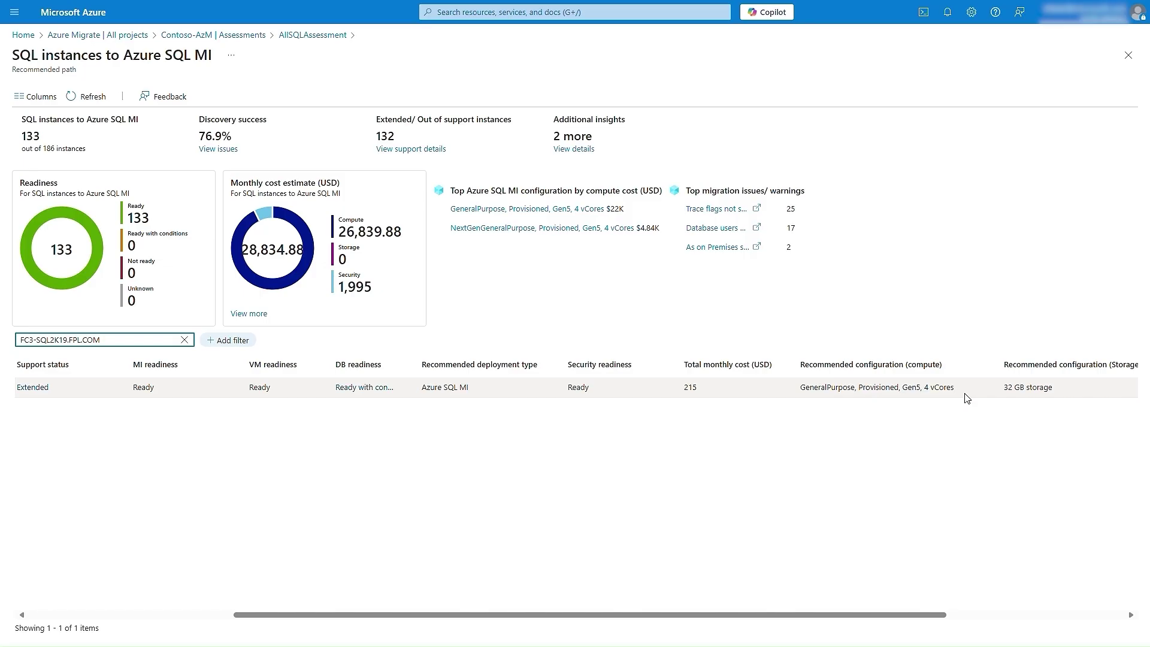
Open MSSQLSERVER's details and check its source properties and readiness per Azure target.
{"action": "left_click", "coordinate": [966, 397]}
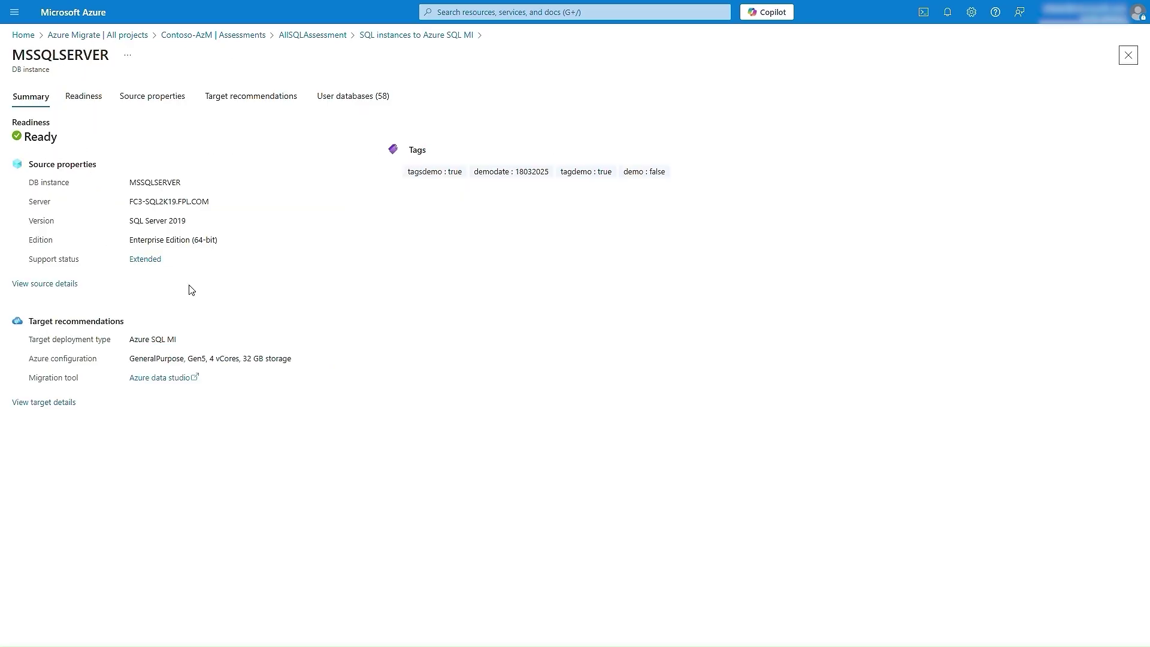
{"action": "left_click", "coordinate": [150, 95]}
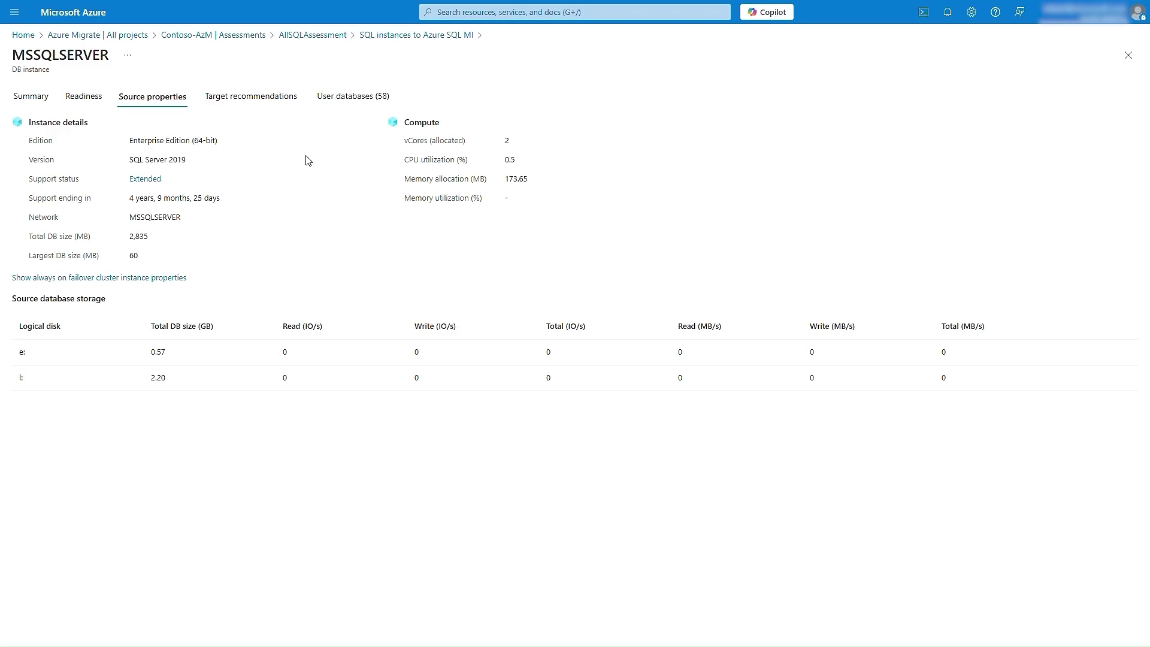
{"action": "left_click", "coordinate": [94, 100]}
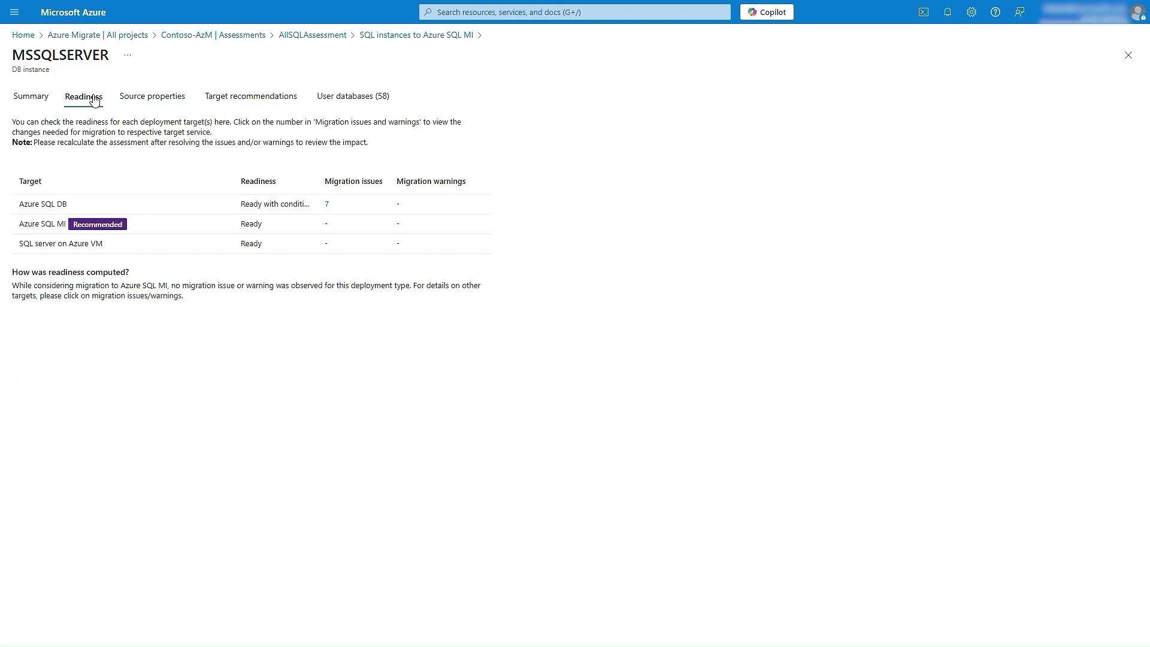
{"action": "left_click", "coordinate": [328, 205]}
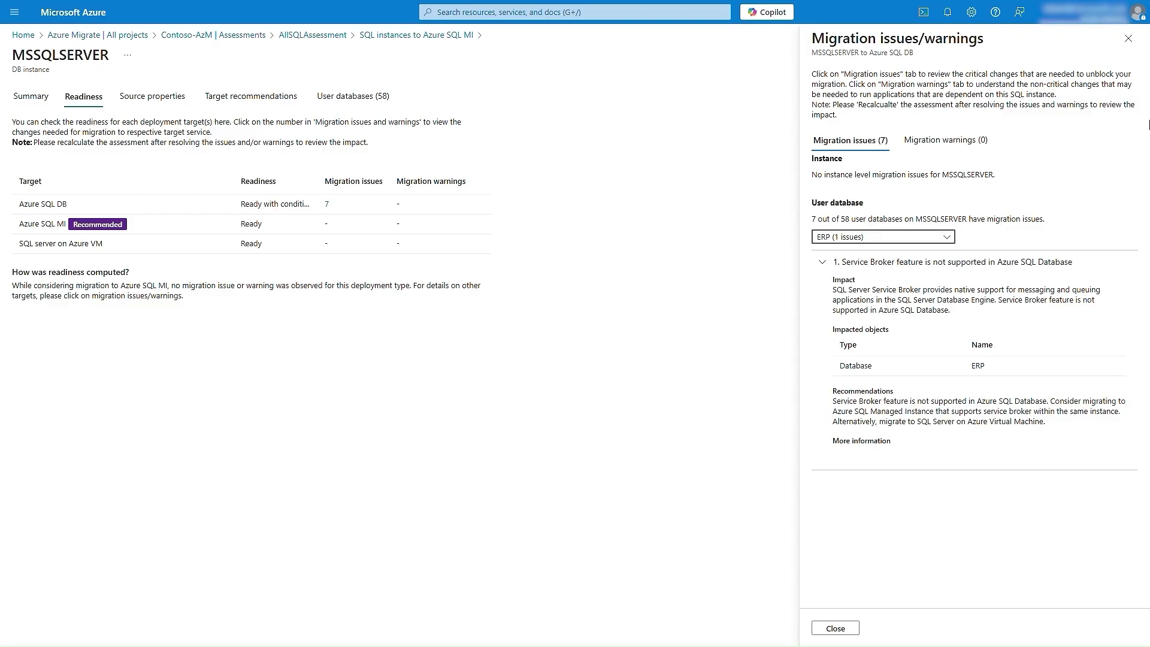
{"action": "left_click", "coordinate": [1129, 38]}
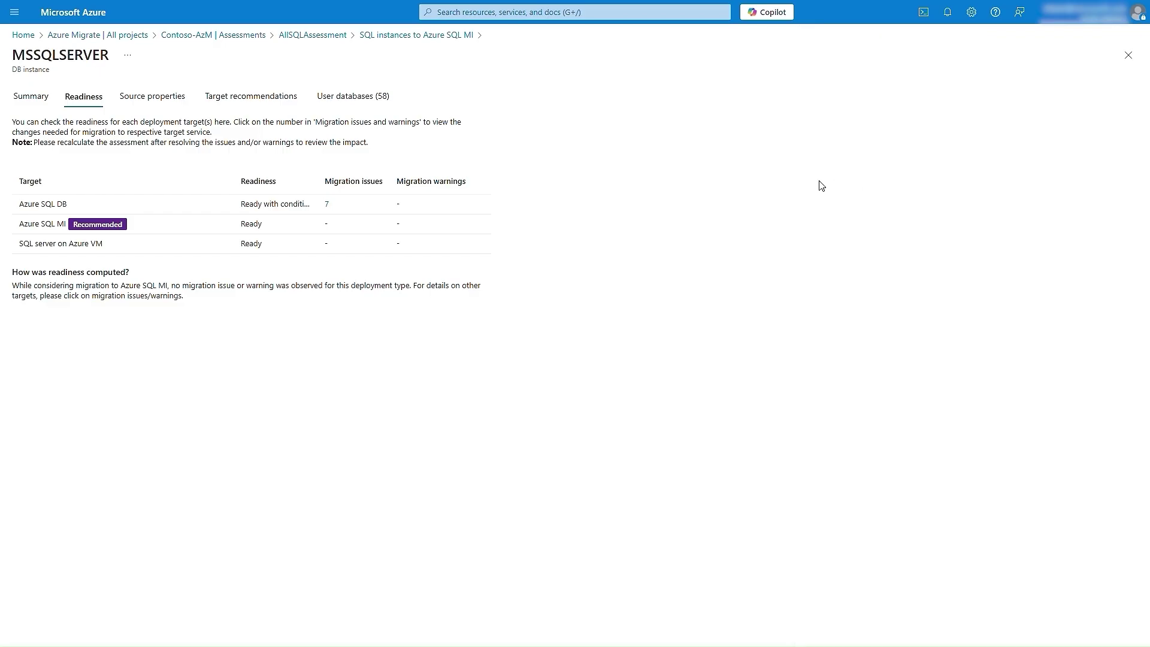
View MSSQLSERVER's recommended target and estimated cost under Target recommendations.
{"action": "left_click", "coordinate": [244, 104]}
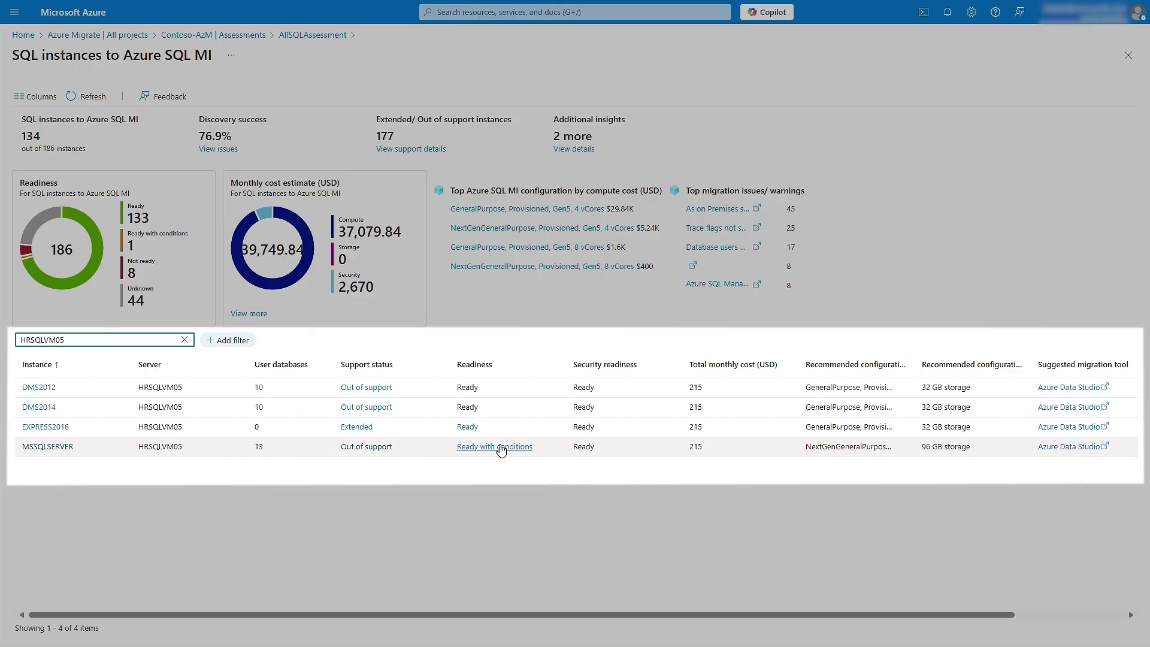
Inspect MSSQLSERVER's 'Ready with conditions' issues, including the FSDB database's Filestream issue.
{"action": "left_click", "coordinate": [500, 449]}
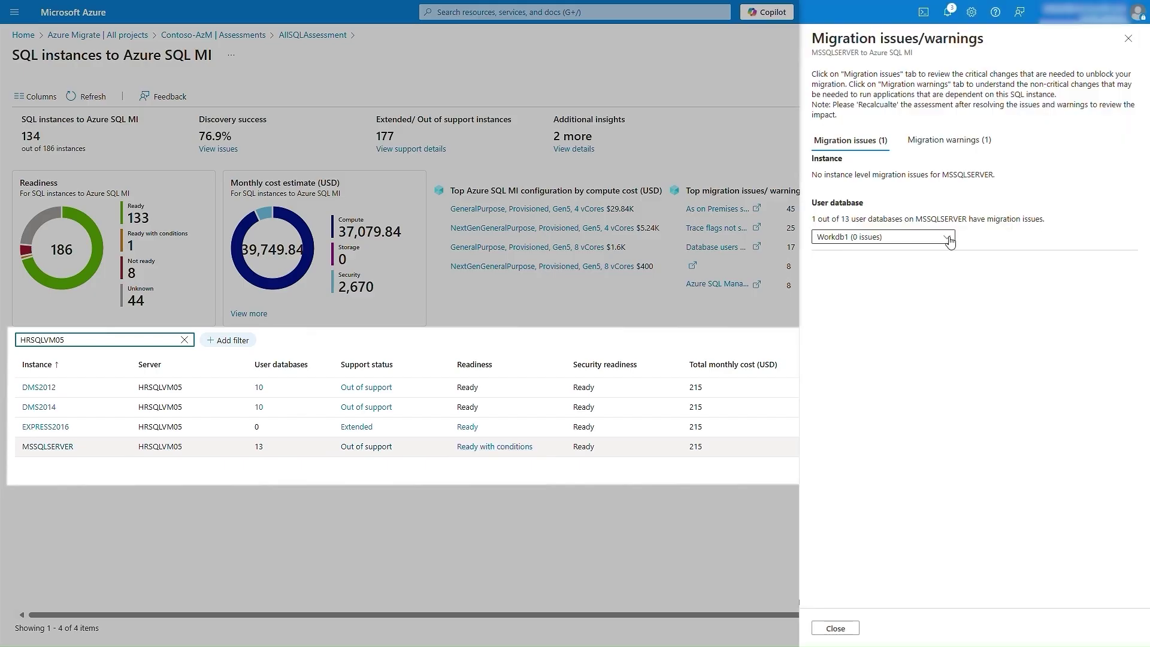
{"action": "left_click", "coordinate": [953, 238]}
{"action": "left_click", "coordinate": [1012, 258]}
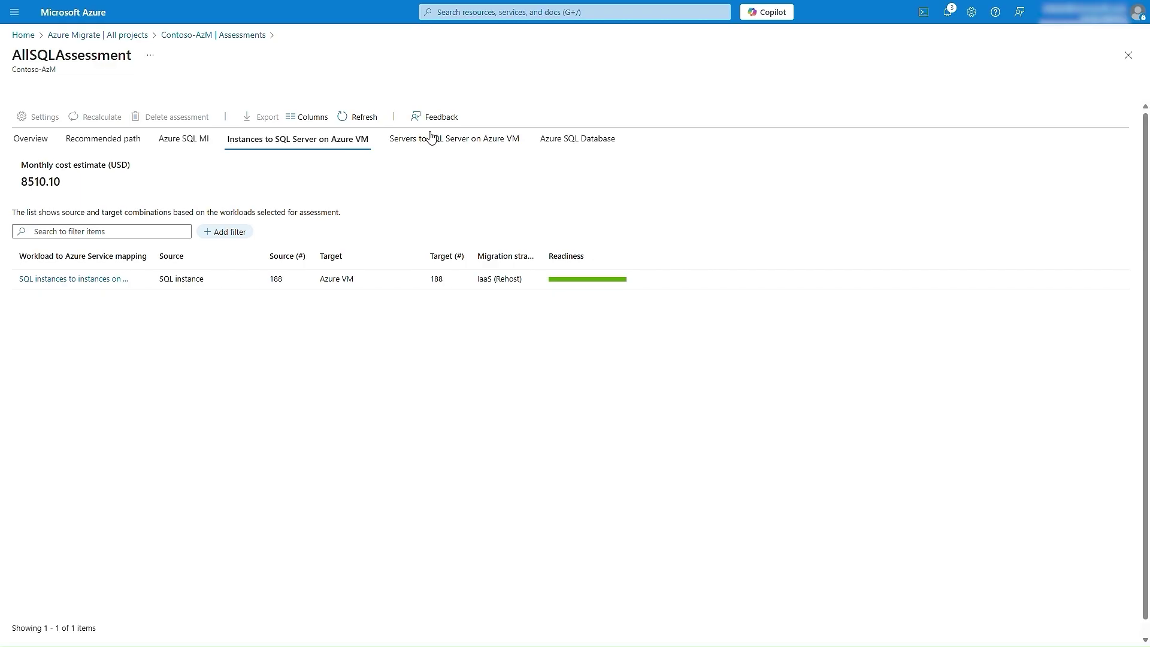
Open the SQL instances to Azure VM report, filter by FC4, and open MSSQLSERVER.
{"action": "left_click", "coordinate": [85, 281]}
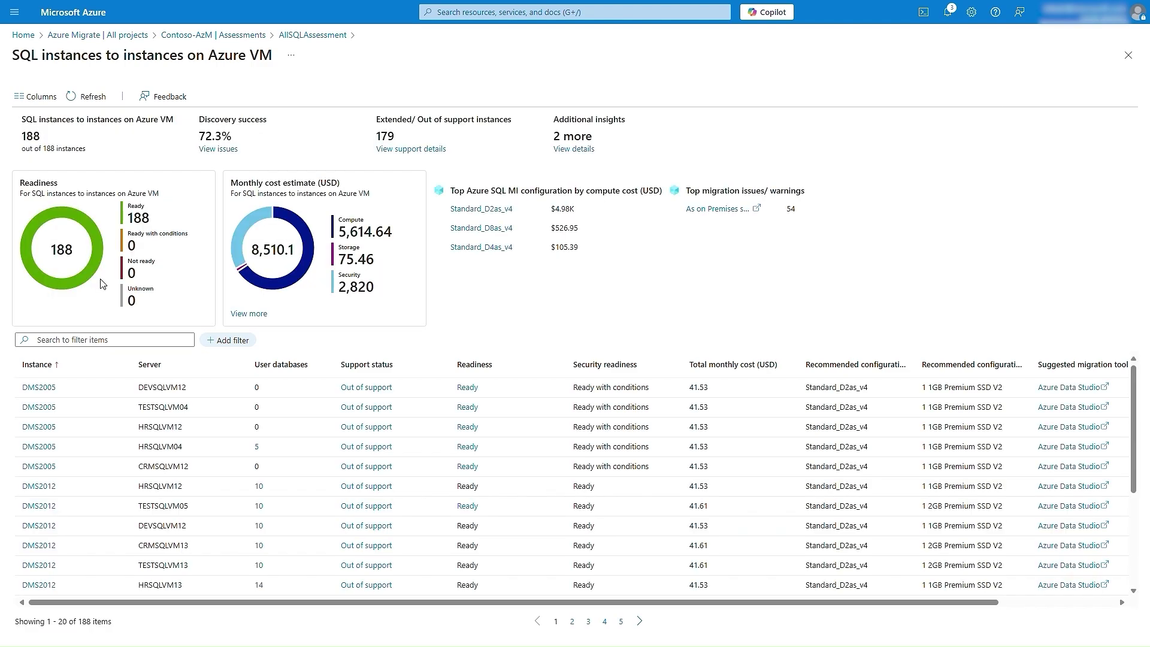
{"action": "left_click", "coordinate": [89, 342]}
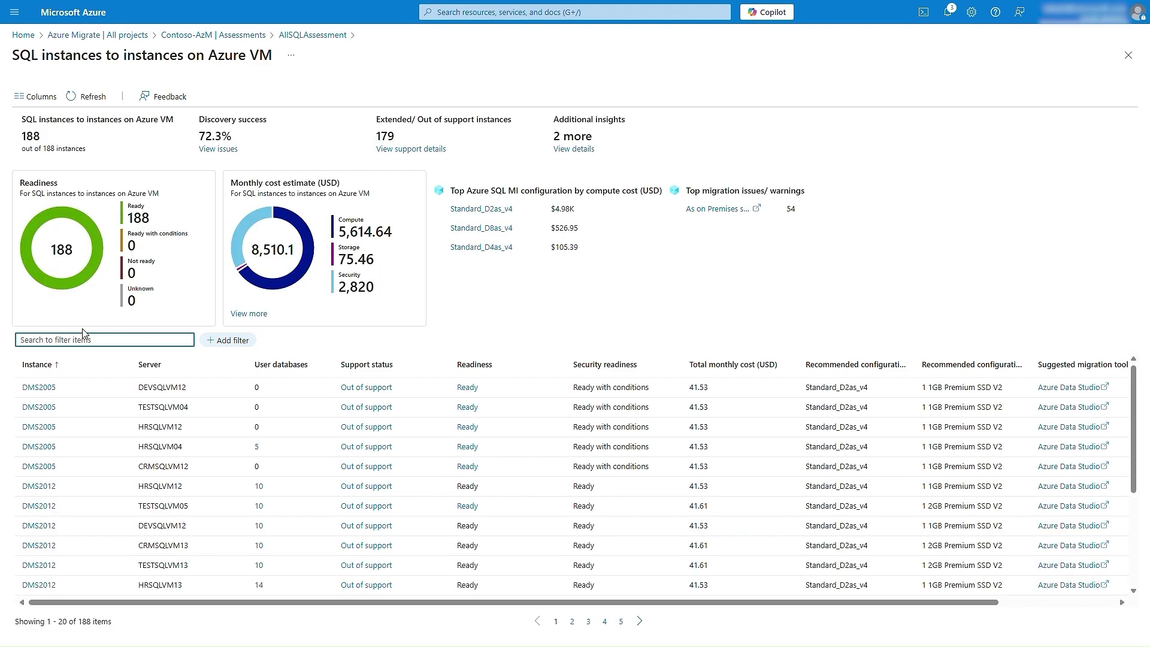
{"action": "type", "text": "FC4"}
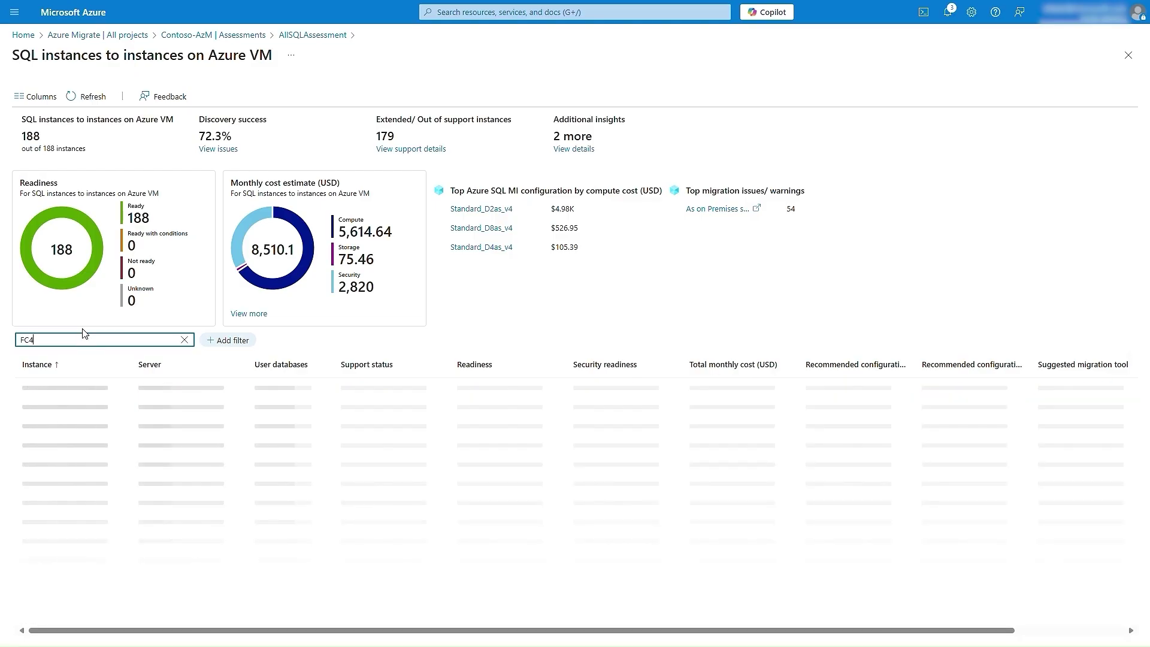
{"action": "left_click", "coordinate": [42, 387]}
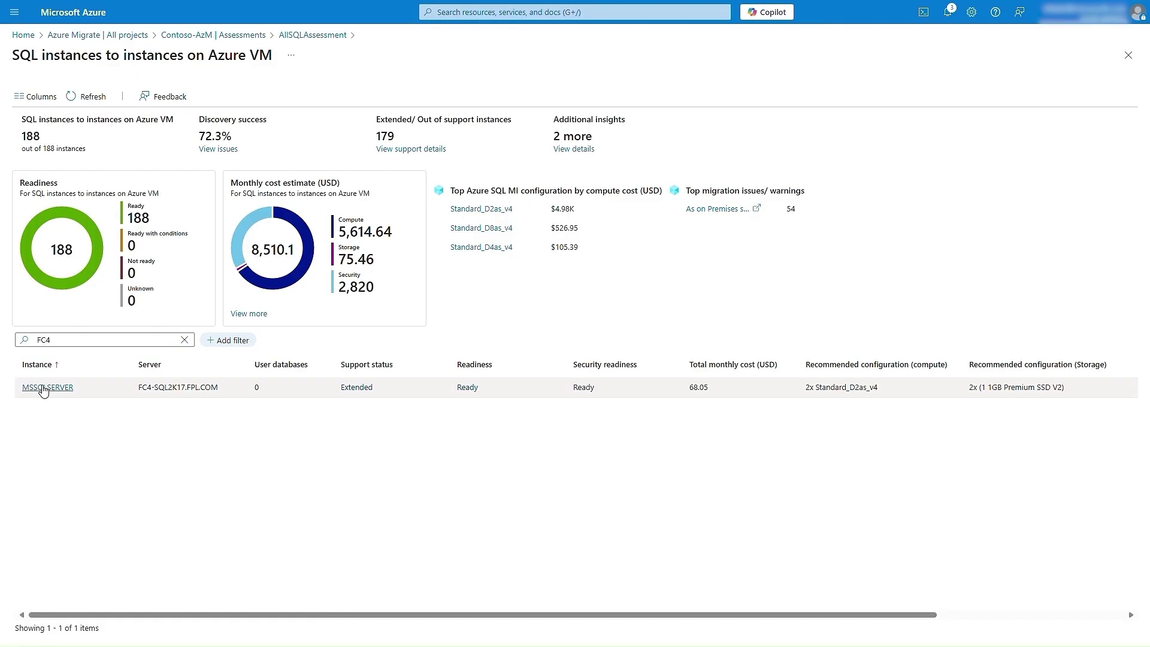
Review the FC4 MSSQLSERVER's readiness, source properties, and recommended Azure VM configuration and cost.
{"action": "left_click", "coordinate": [43, 389]}
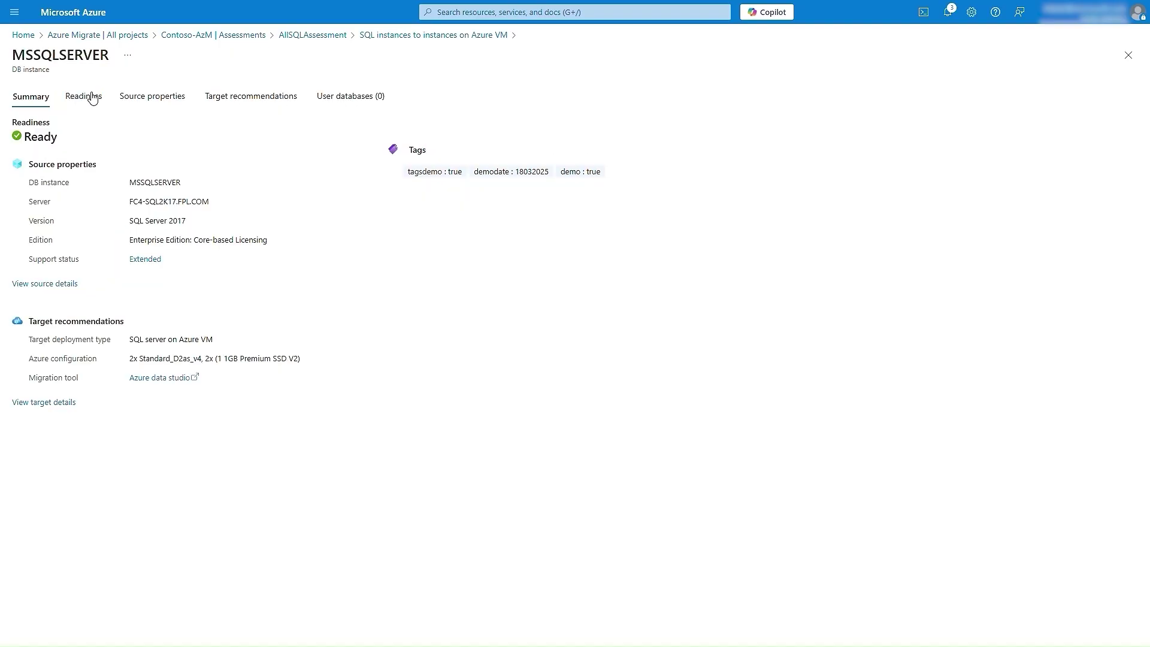
{"action": "left_click", "coordinate": [92, 99]}
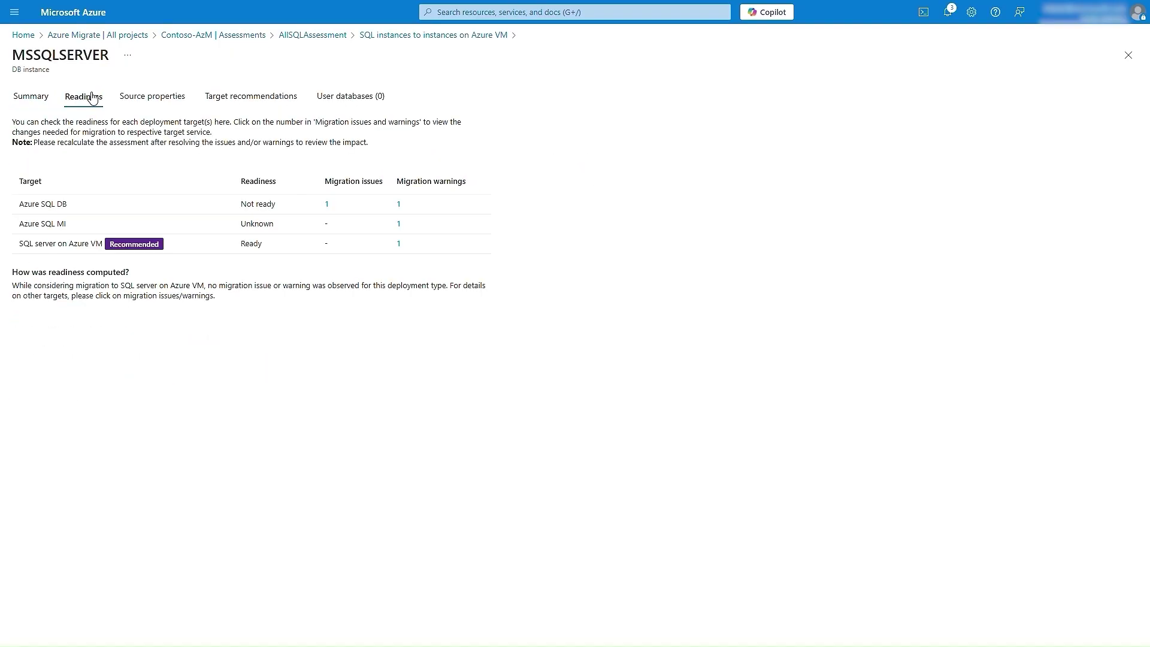
{"action": "left_click", "coordinate": [176, 99]}
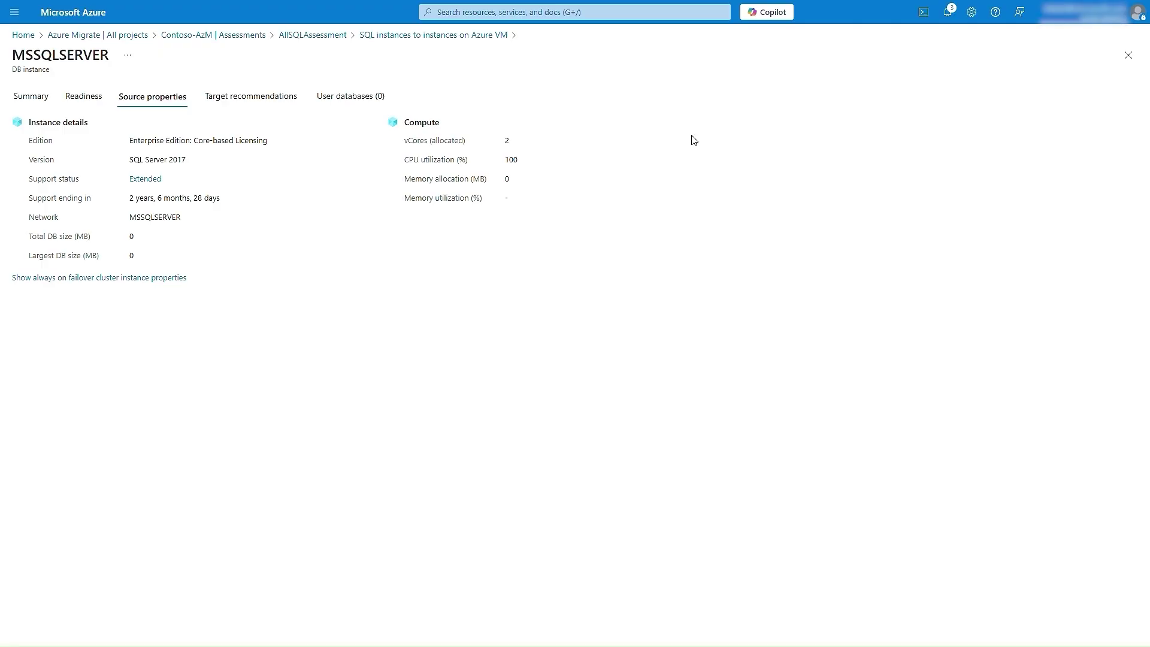
{"action": "left_click", "coordinate": [286, 105]}
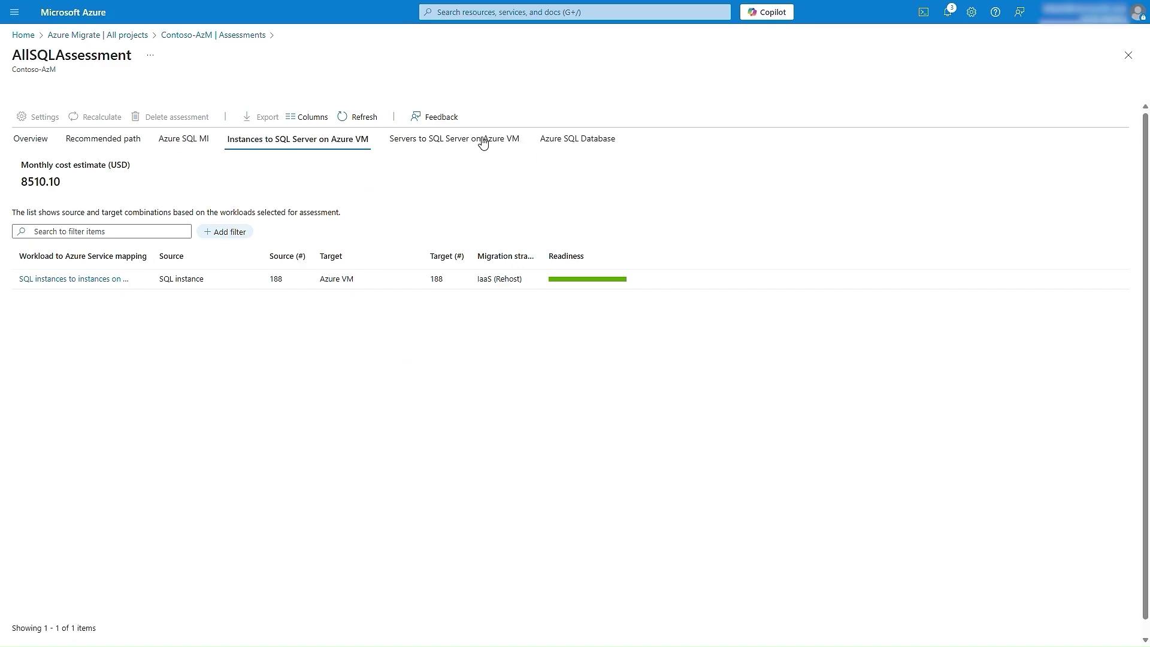
Review the Servers to Azure VM (Lift and Shift) and Databases to Azure SQL Database reports.
{"action": "left_click", "coordinate": [475, 141]}
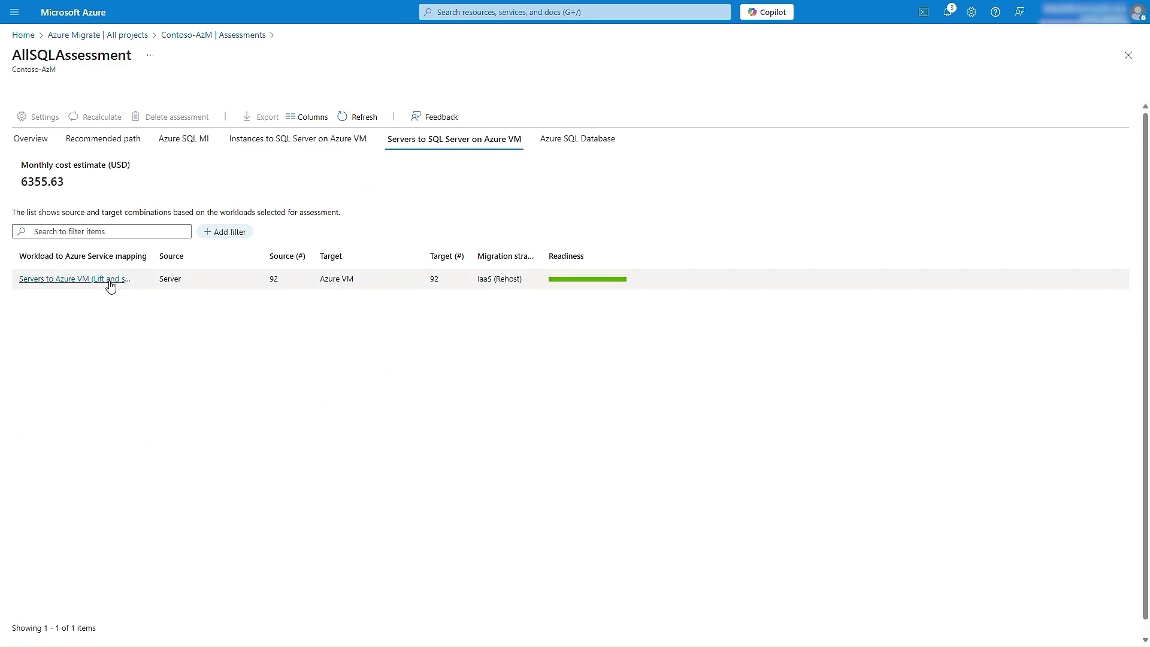
{"action": "left_click", "coordinate": [109, 282]}
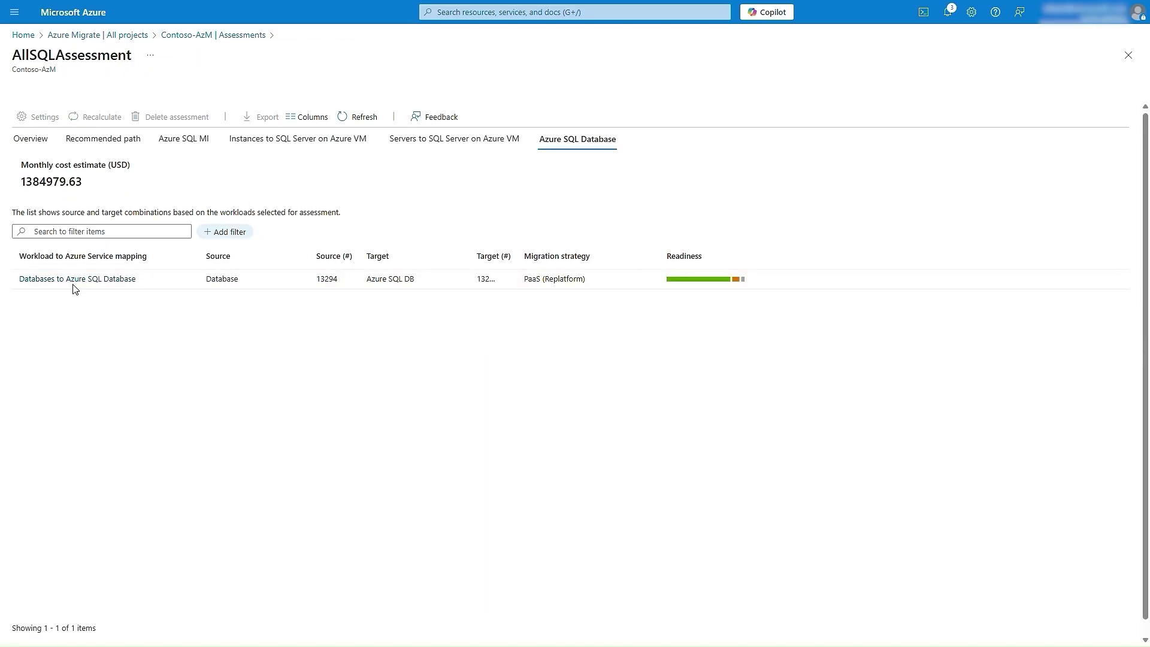
{"action": "left_click", "coordinate": [74, 280]}
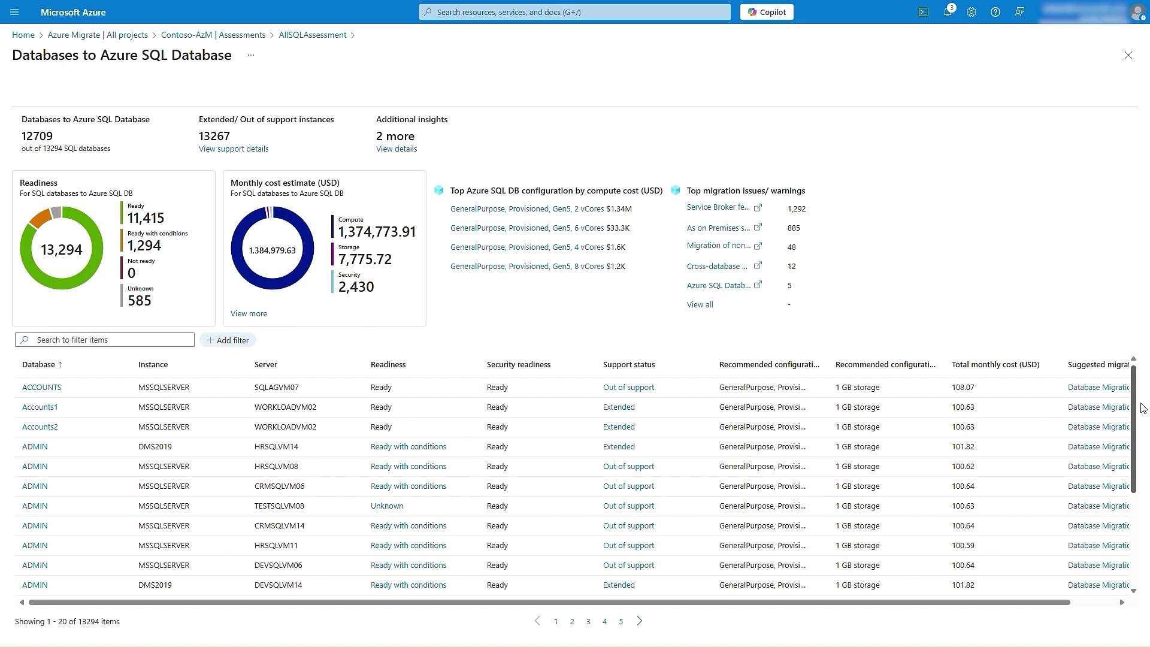
{"action": "left_click_drag", "start_coordinate": [1043, 602], "coordinate": [1086, 606]}
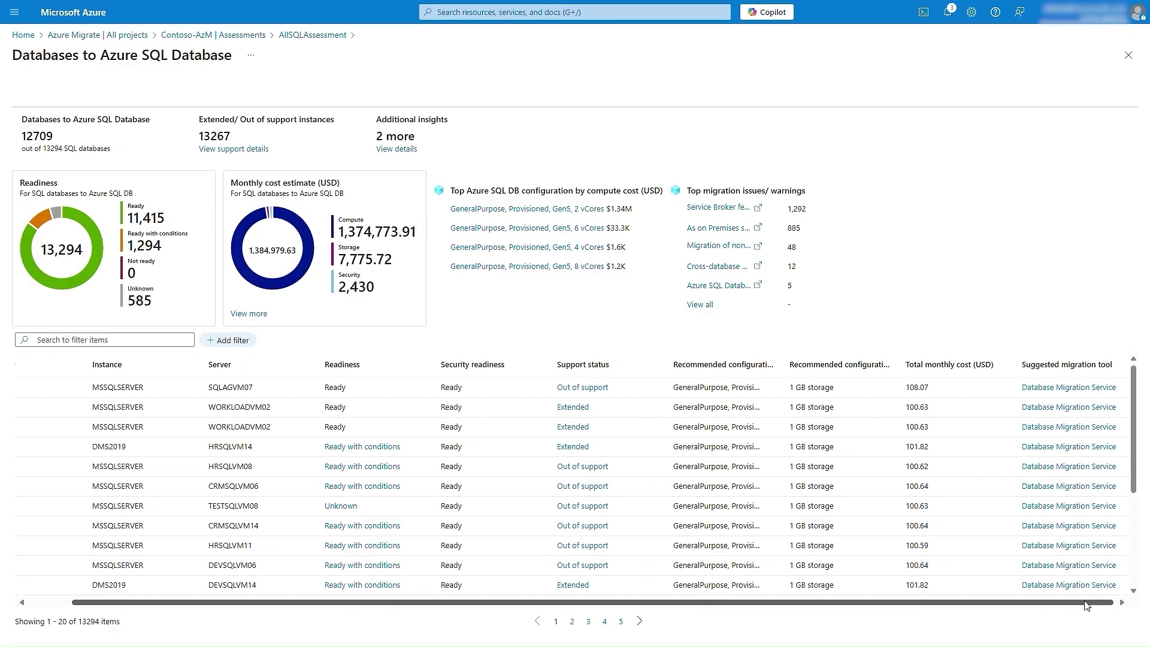
{"action": "left_click", "coordinate": [1128, 55]}
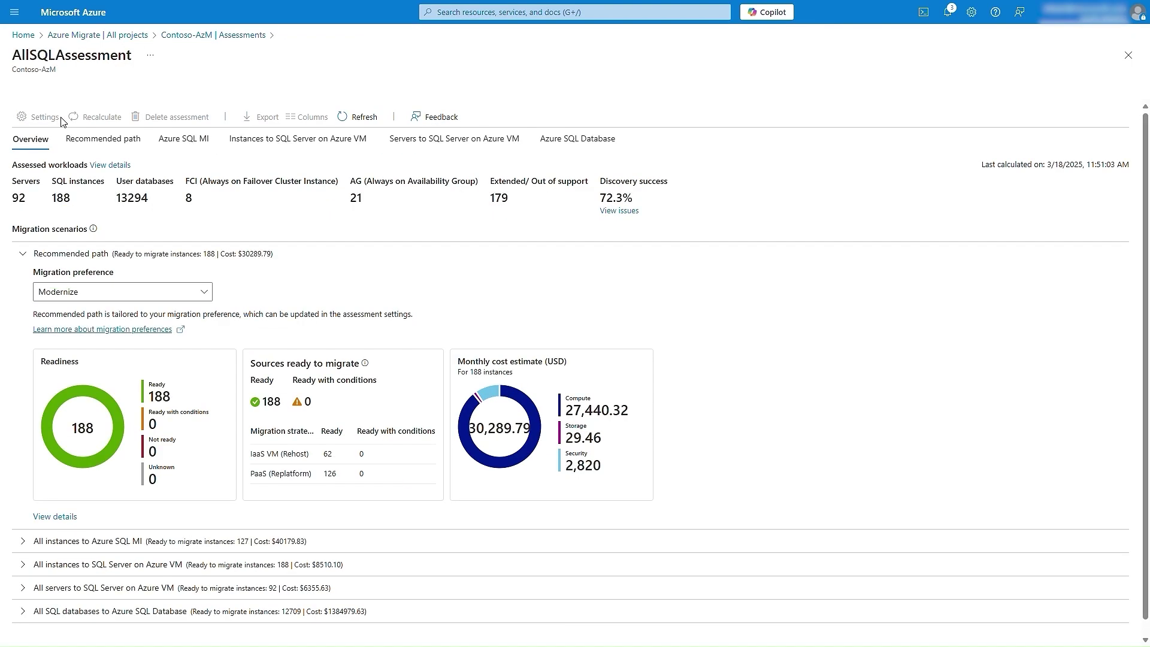